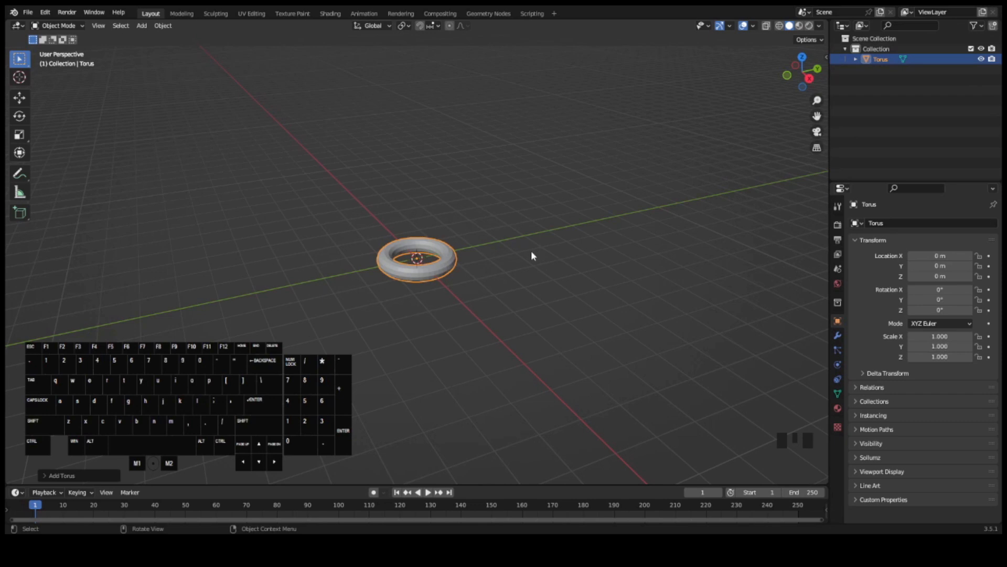
- Set the new torus's major segments to 12
{"action": "left_click", "coordinate": [63, 475]}
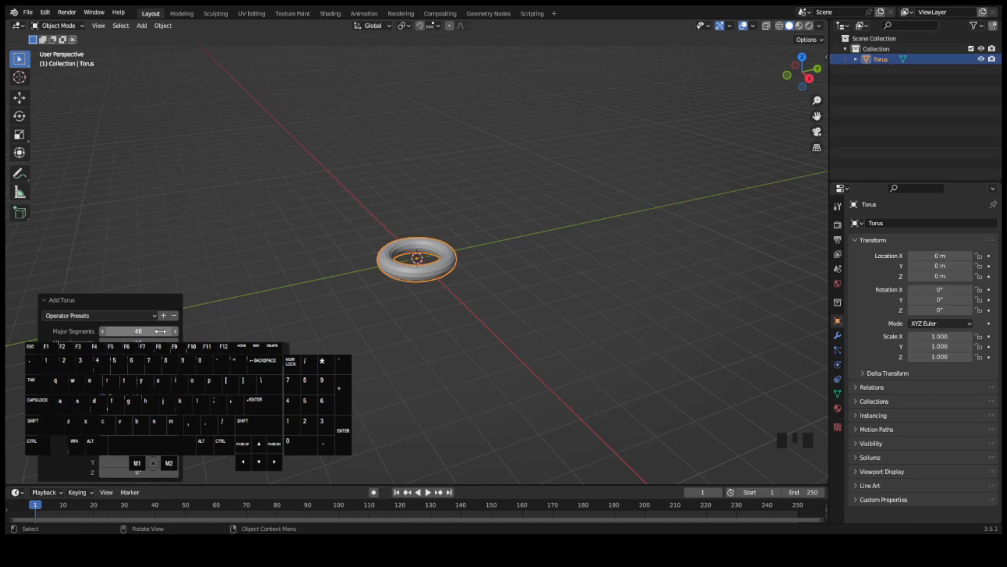
{"action": "left_click", "coordinate": [160, 331]}
{"action": "type", "text": "12"}
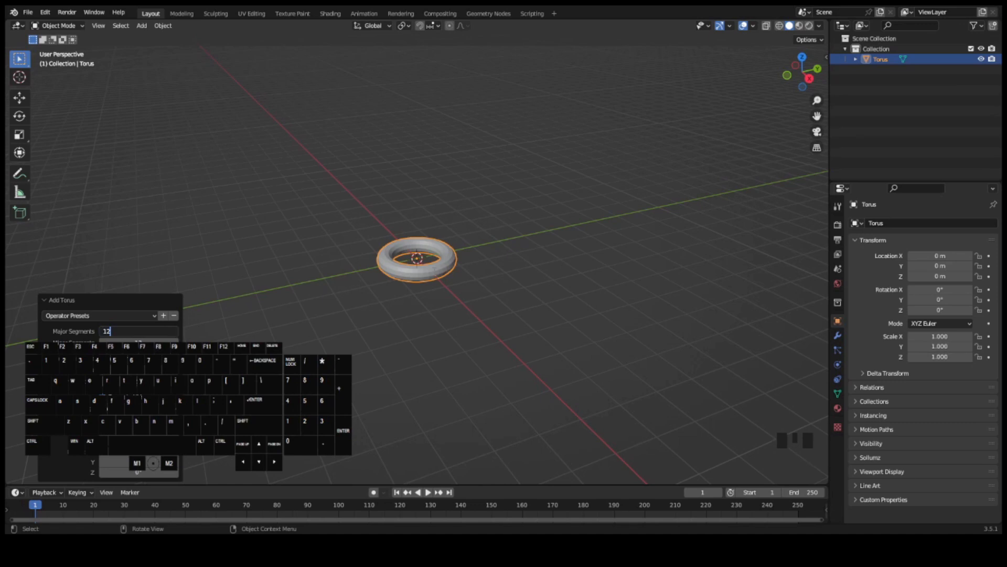
{"action": "key", "text": "Return"}
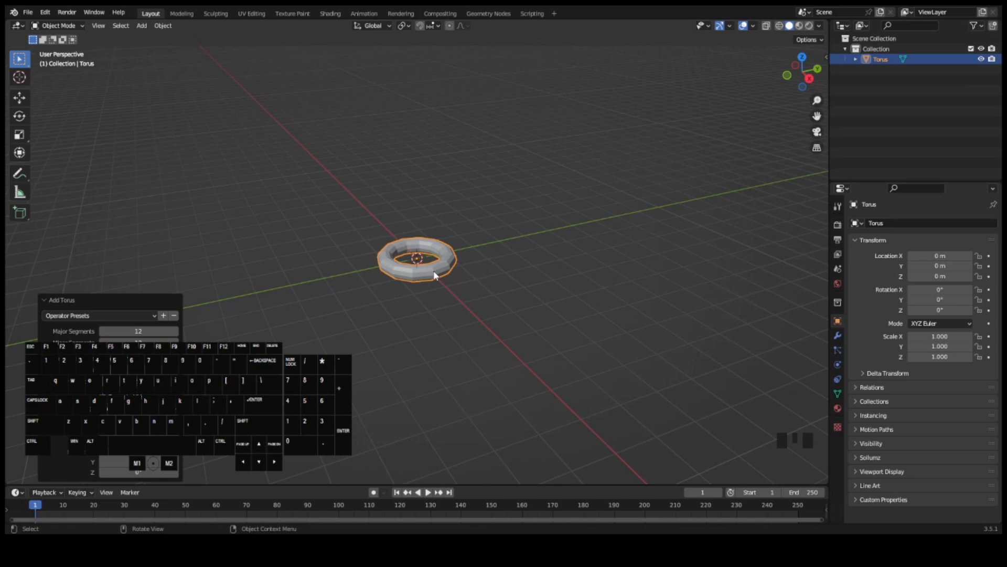
- In Edit Mode with X-ray on, delete the torus vertices on the negative Y side of the X axis, as seen from above
{"action": "key", "text": "KP_7"}
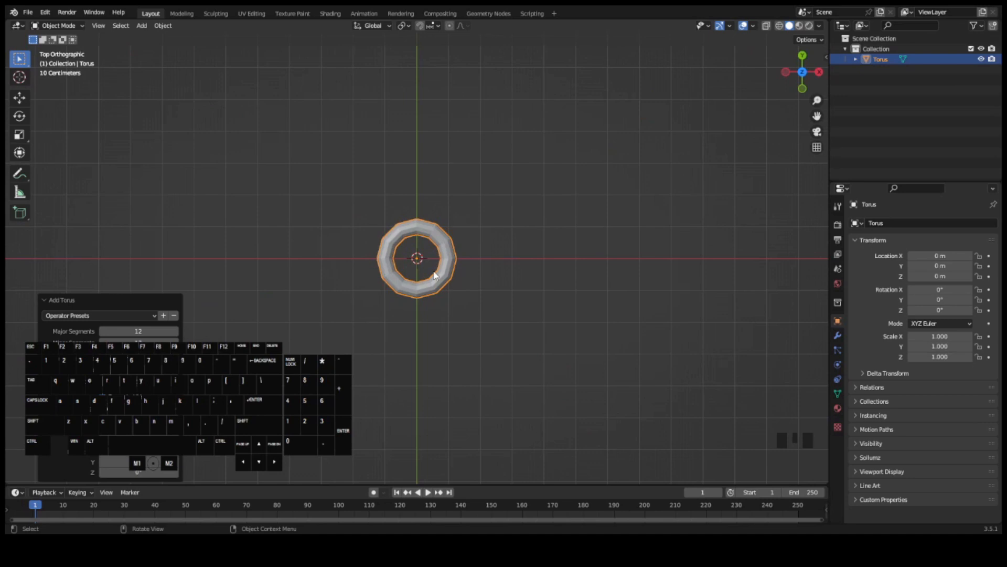
{"action": "key", "text": "Tab"}
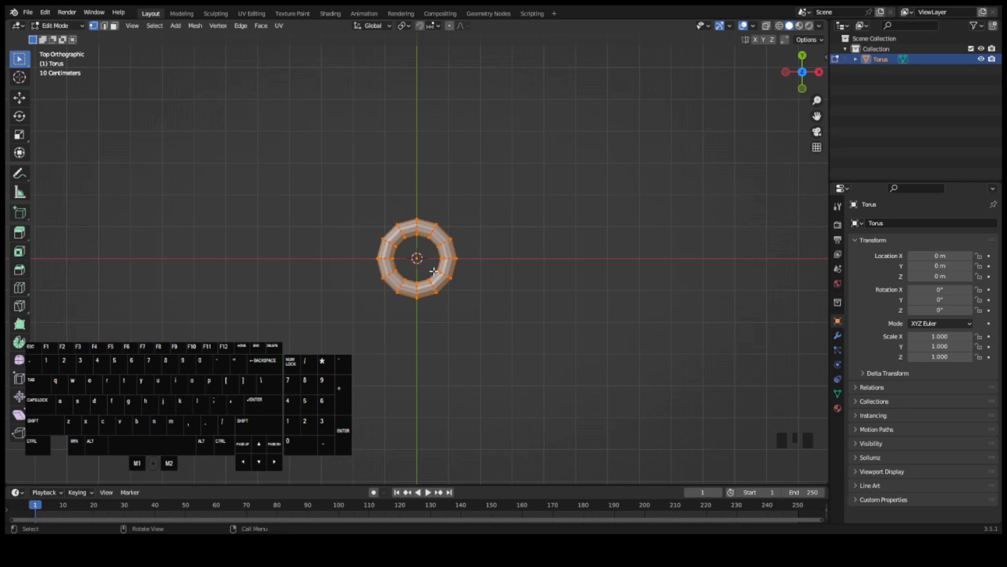
{"action": "key", "text": "alt+z"}
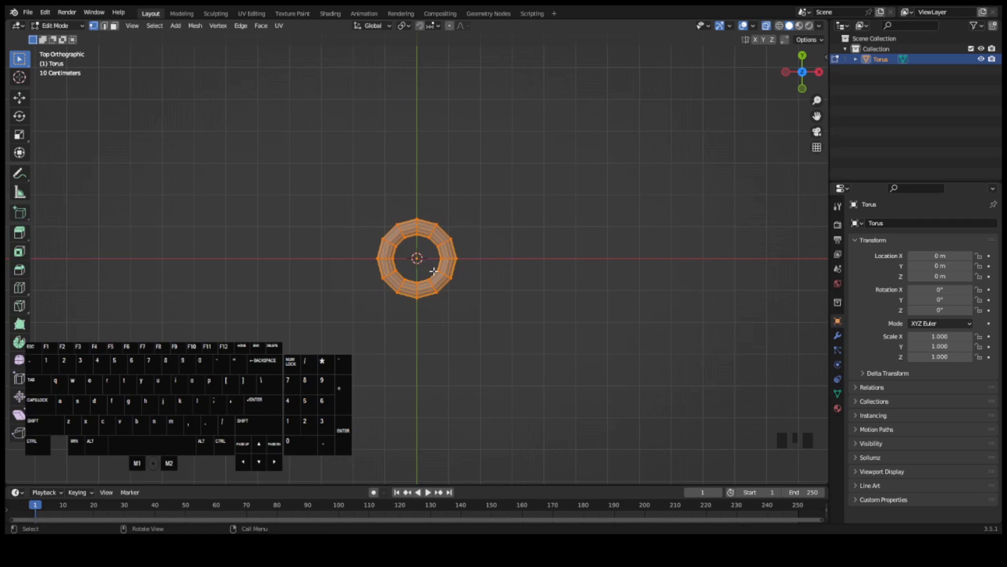
{"action": "left_click", "coordinate": [543, 193]}
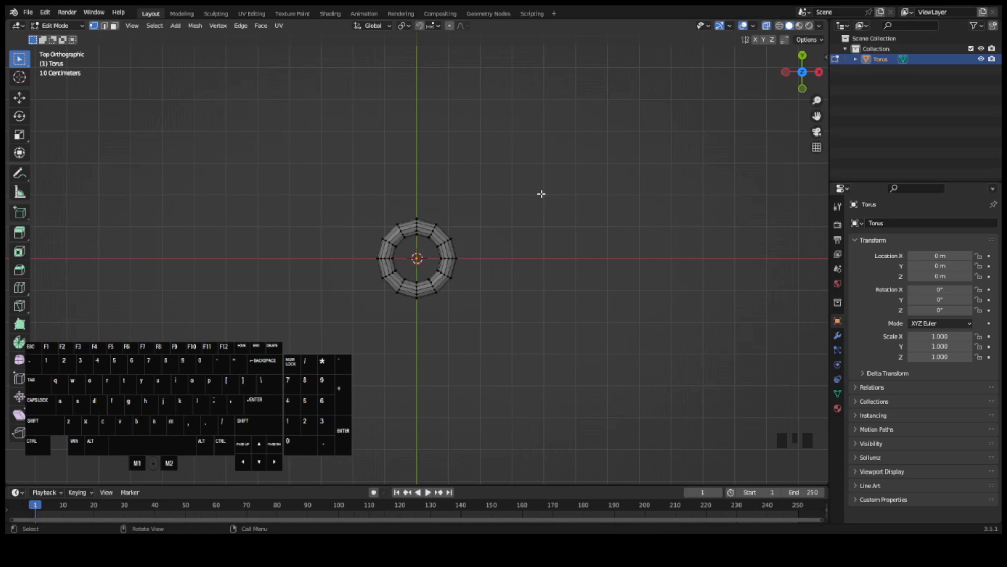
{"action": "left_click", "coordinate": [352, 270]}
{"action": "left_click_drag", "start_coordinate": [351, 269], "coordinate": [489, 308]}
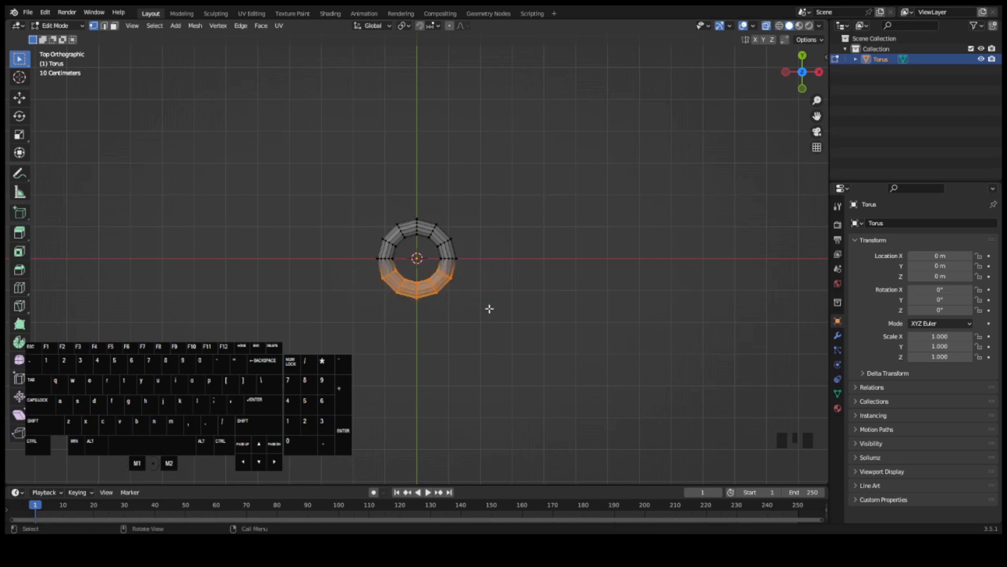
{"action": "key", "text": "Delete"}
{"action": "left_click", "coordinate": [489, 309]}
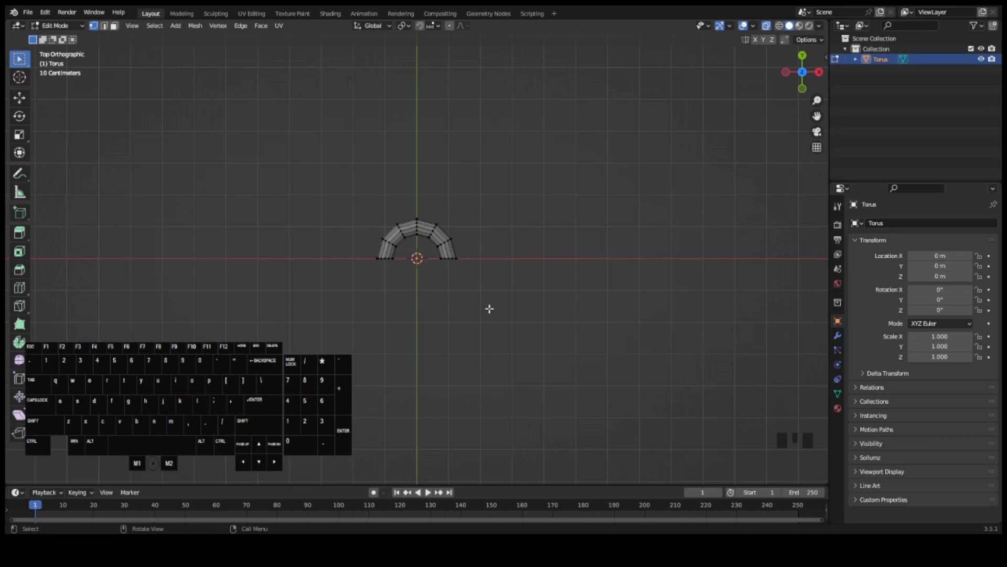
- Extrude both open ends of the half torus about 1.55 m in the negative Y direction
{"action": "left_click_drag", "start_coordinate": [352, 252], "coordinate": [495, 269]}
{"action": "key", "text": "e"}
{"action": "key", "text": "y"}
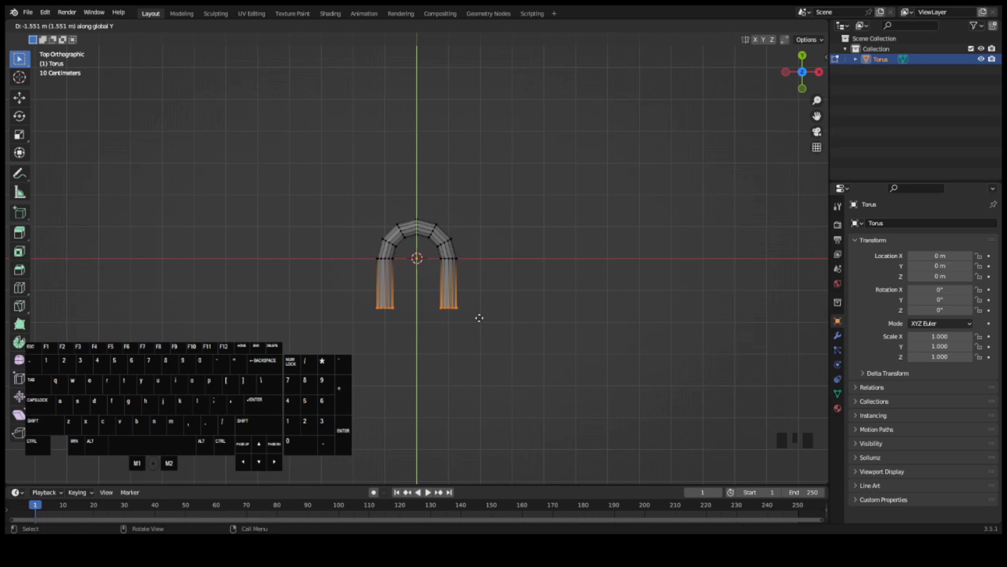
{"action": "left_click", "coordinate": [478, 318]}
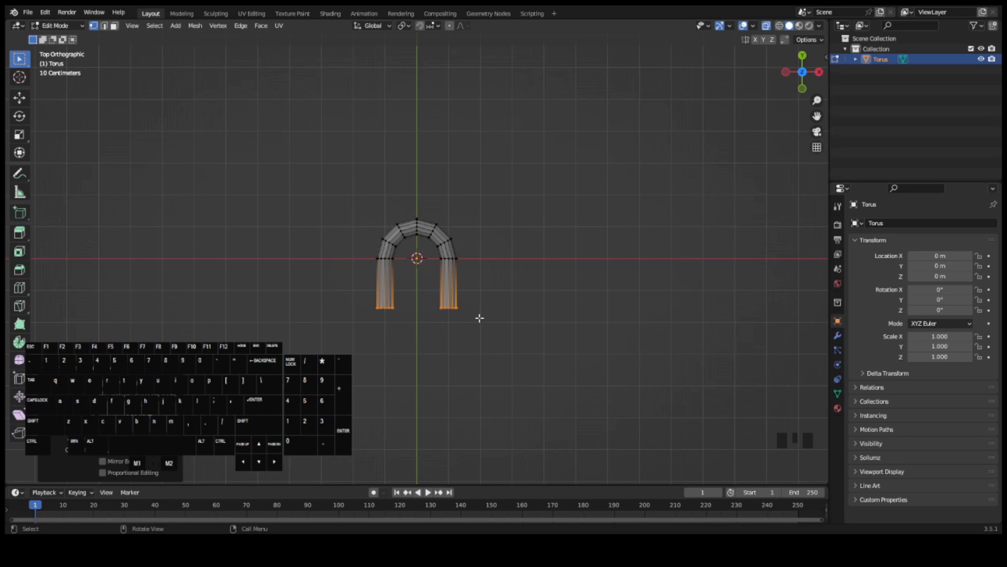
- Add a Mirror modifier to the torus and have it mirror on the Y axis only
{"action": "left_click", "coordinate": [837, 336]}
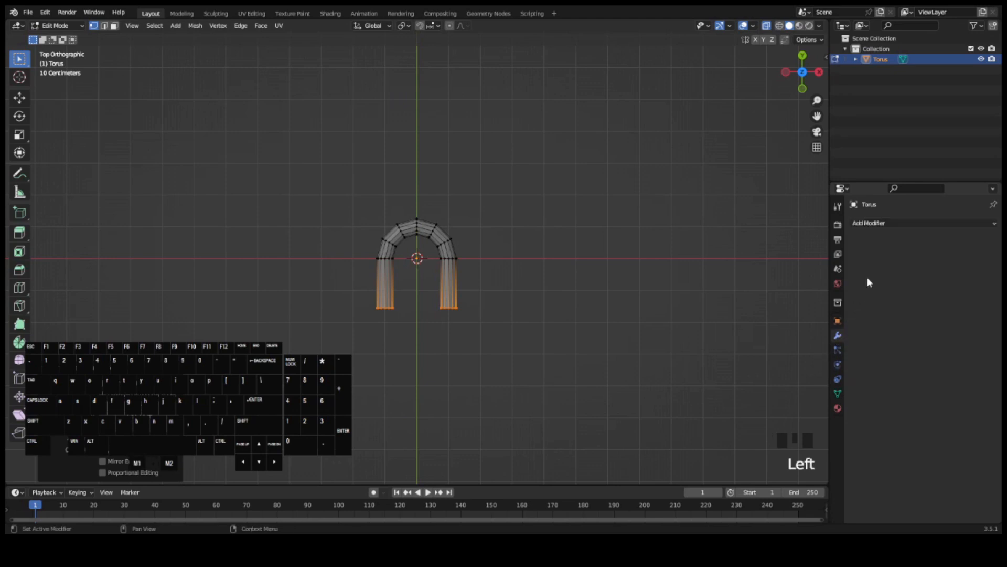
{"action": "left_click", "coordinate": [889, 225]}
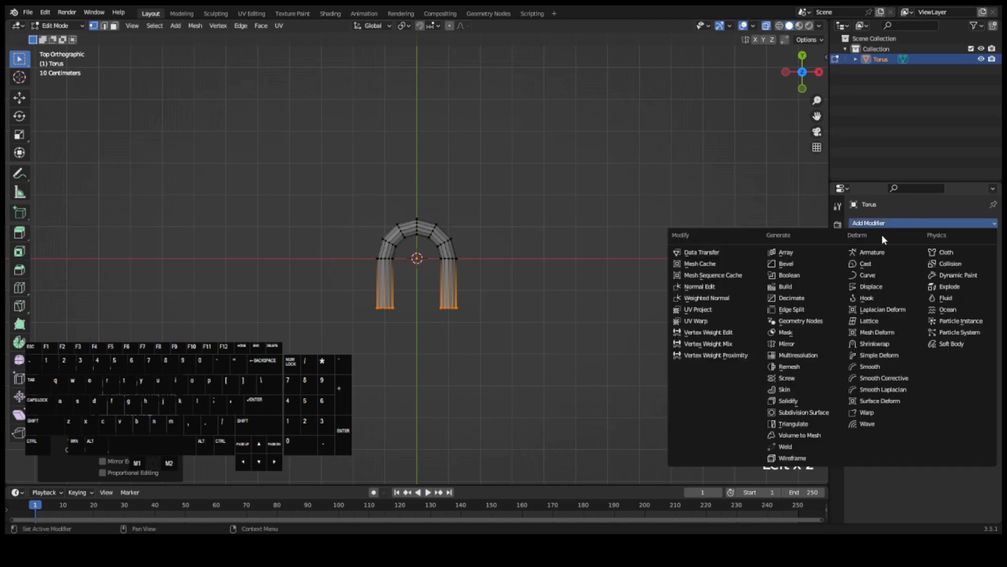
{"action": "left_click", "coordinate": [811, 346]}
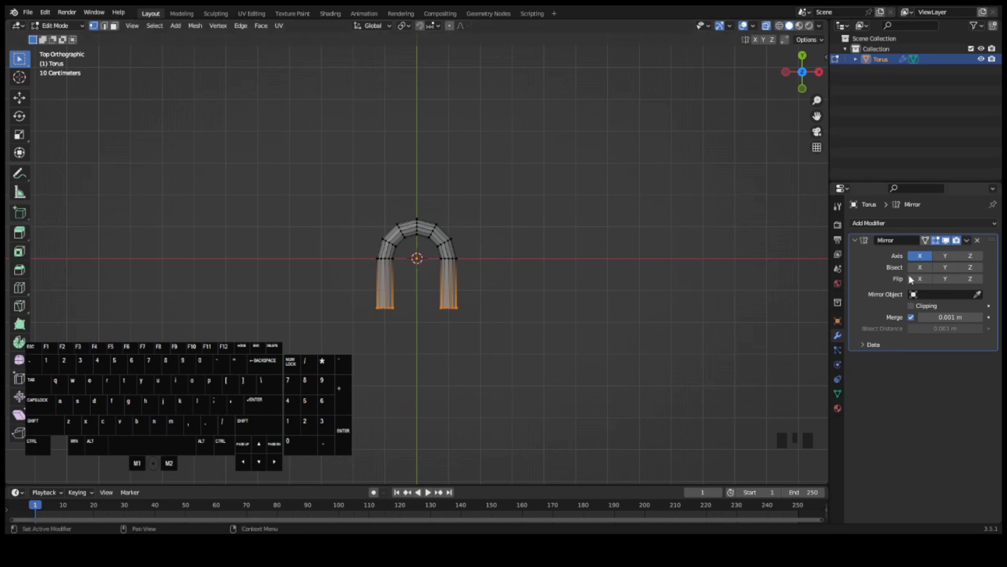
{"action": "left_click", "coordinate": [921, 257]}
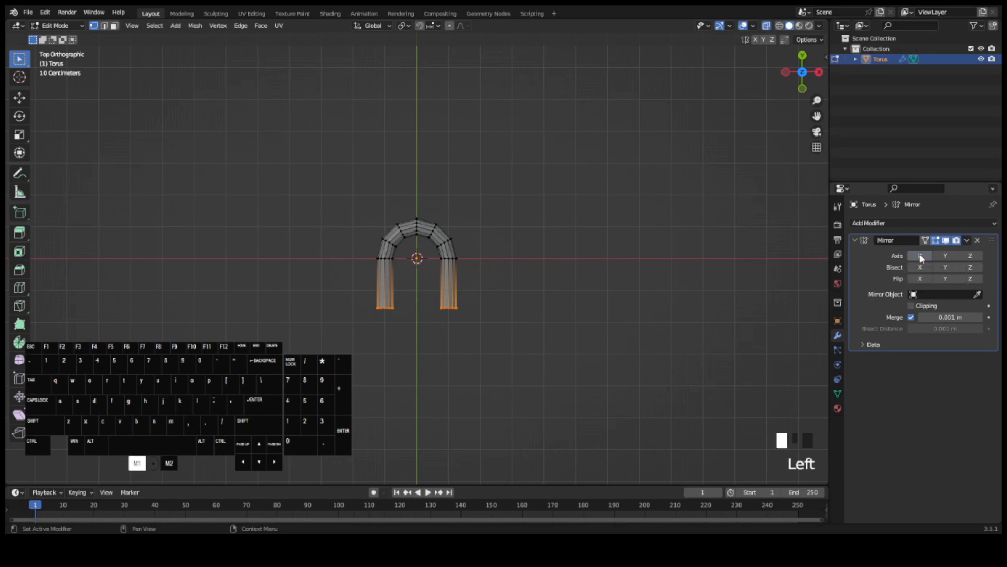
{"action": "left_click", "coordinate": [948, 257]}
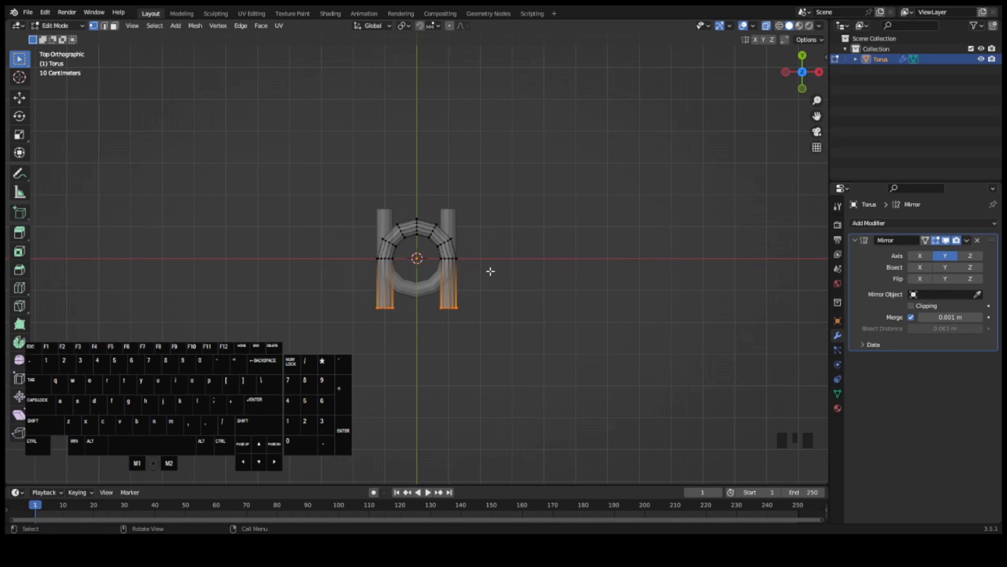
- Move the entire U-shaped mesh in the positive Y direction until a gap separates it from its mirrored half
{"action": "key", "text": "a"}
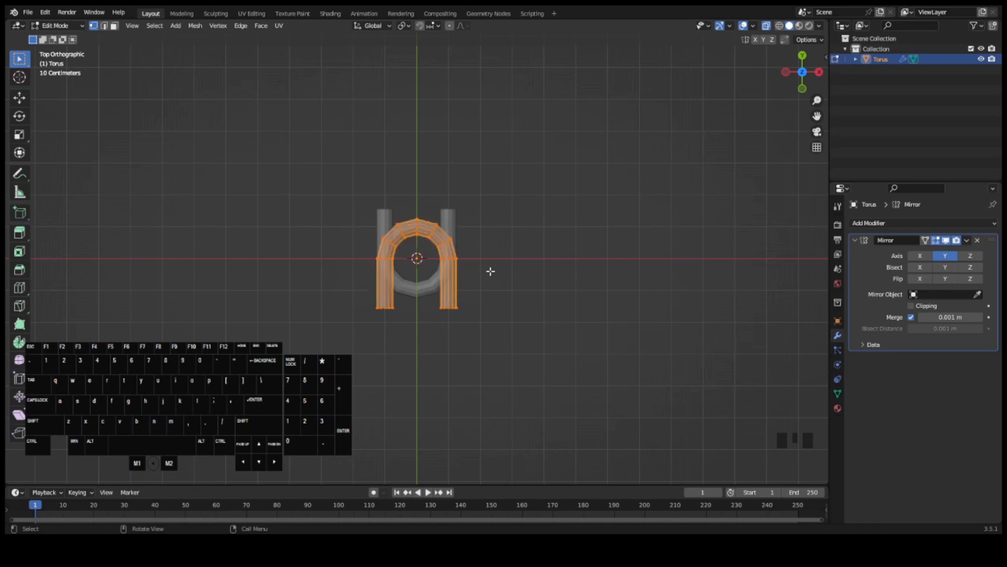
{"action": "key", "text": "g"}
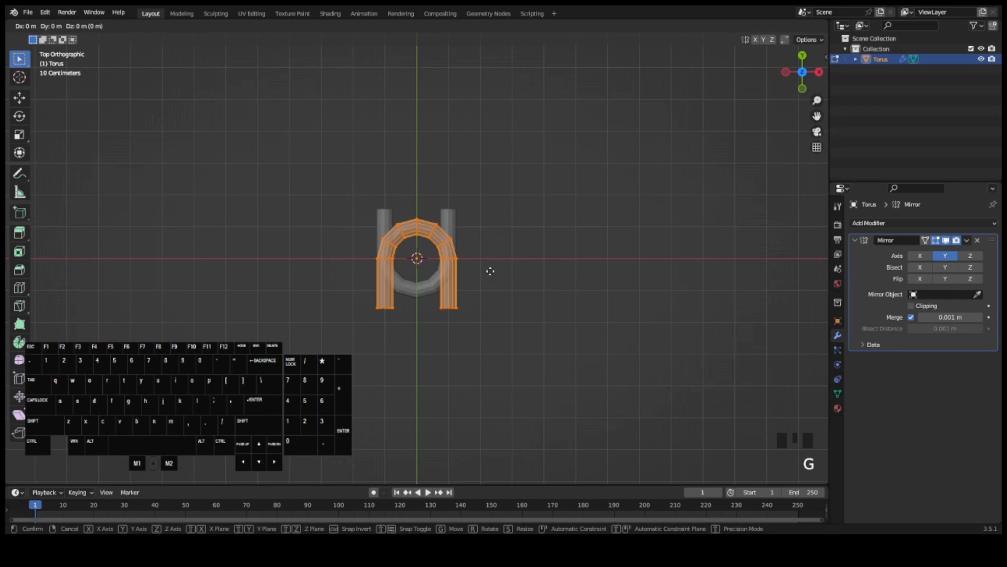
{"action": "key", "text": "y"}
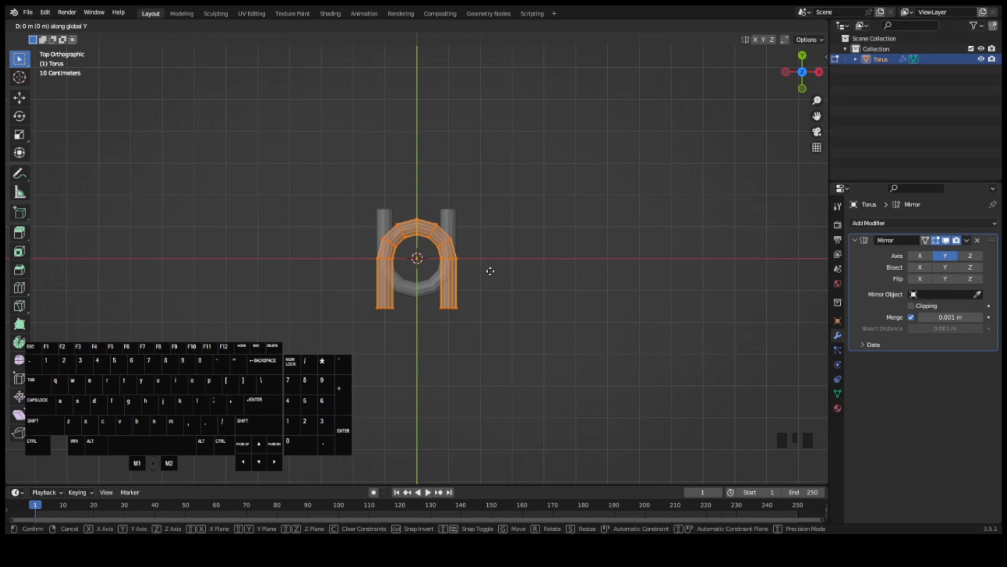
{"action": "key", "text": "g"}
{"action": "left_click", "coordinate": [497, 139]}
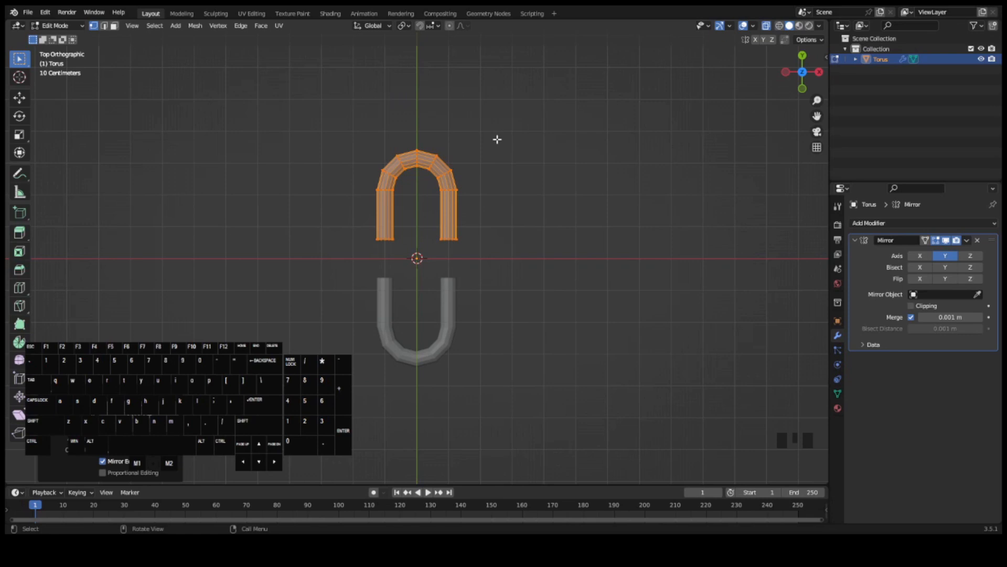
- Enable clipping on the Mirror modifier and move the mesh back along Y until its open ends meet the mirrored half
{"action": "left_click", "coordinate": [911, 305]}
{"action": "key", "text": "g"}
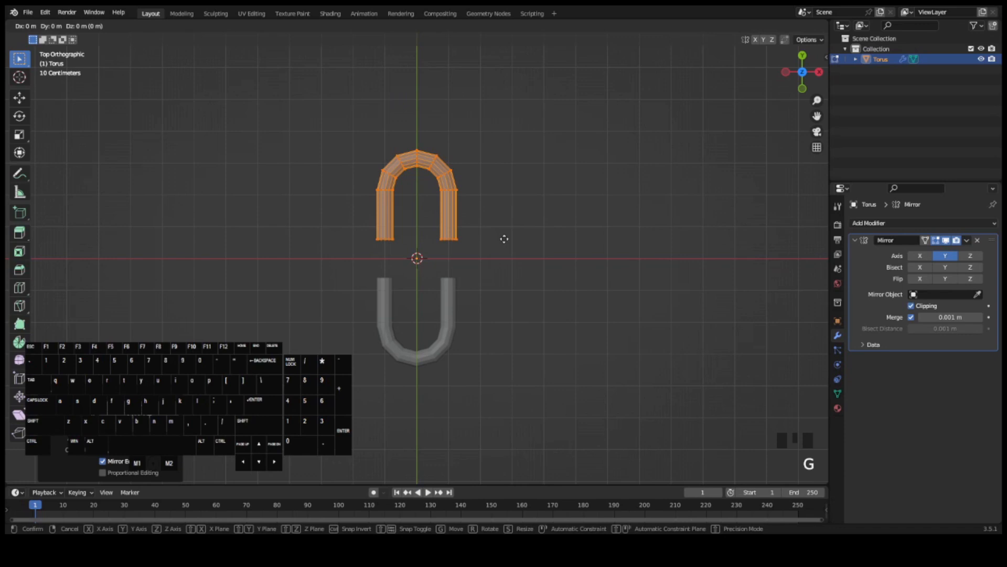
{"action": "key", "text": "y"}
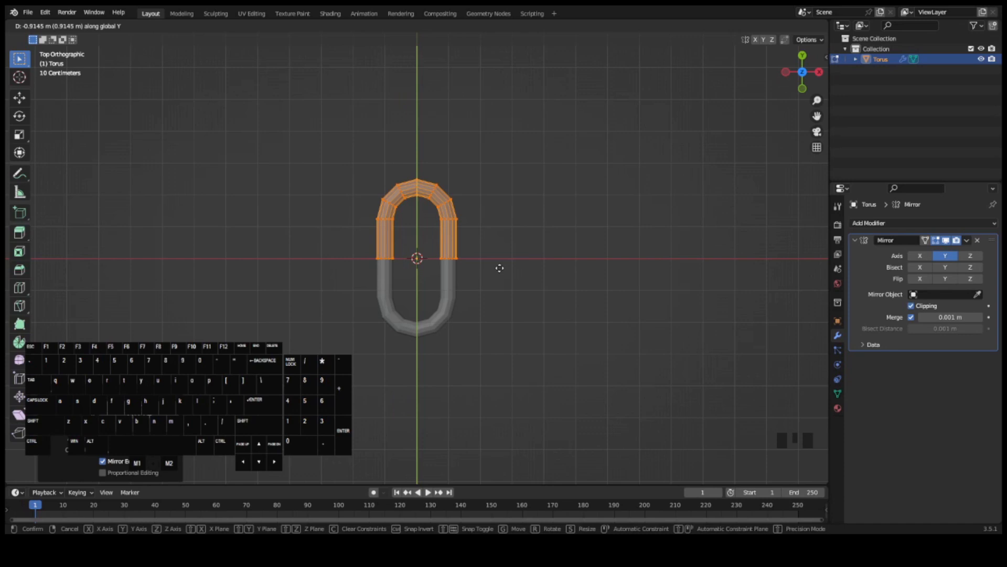
{"action": "left_click", "coordinate": [500, 268]}
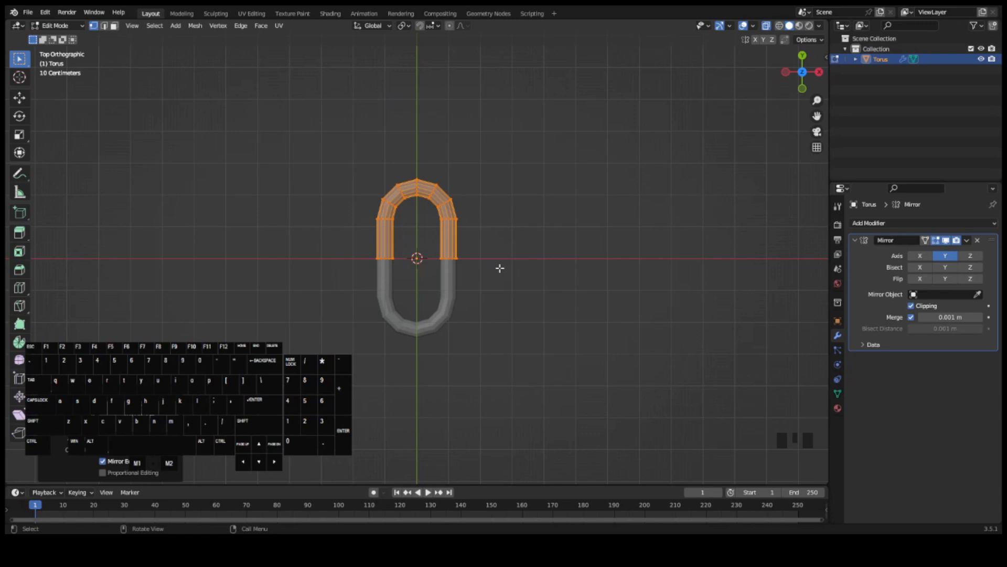
- Return to Object Mode and turn off the X-ray display to show the chain link as solid
{"action": "key", "text": "Tab"}
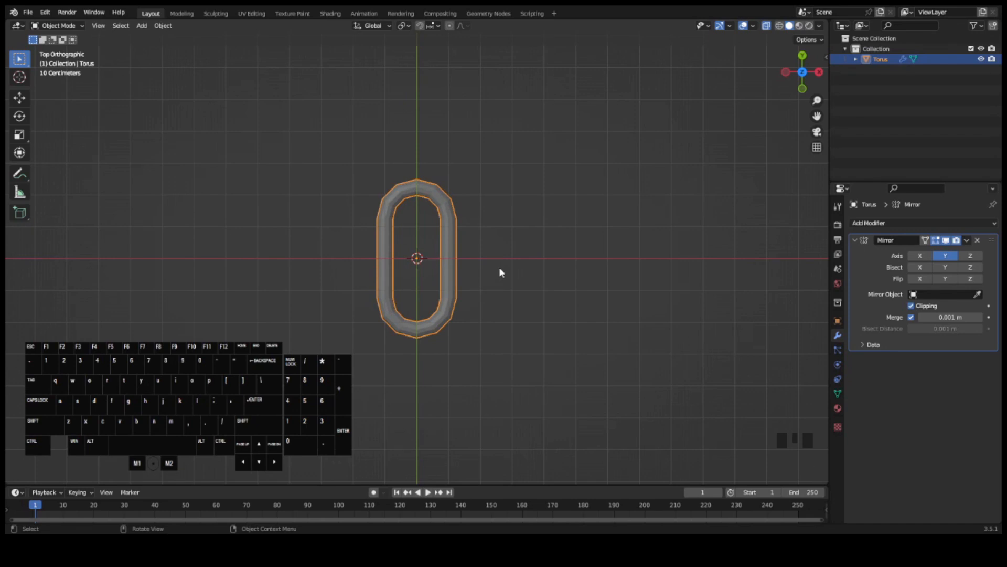
{"action": "key", "text": "alt+z"}
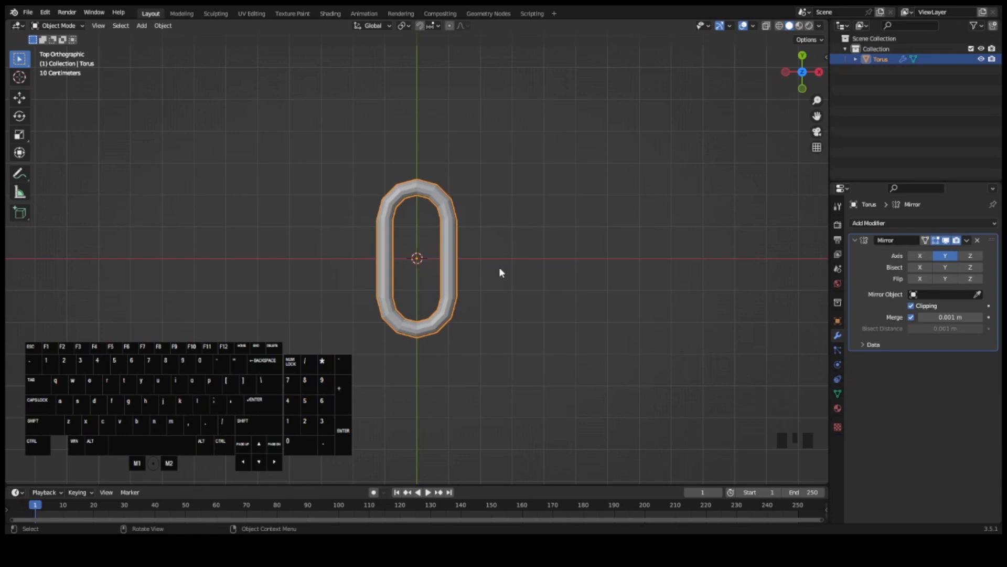
{"action": "middle_click_drag", "start_coordinate": [497, 282], "coordinate": [495, 196]}
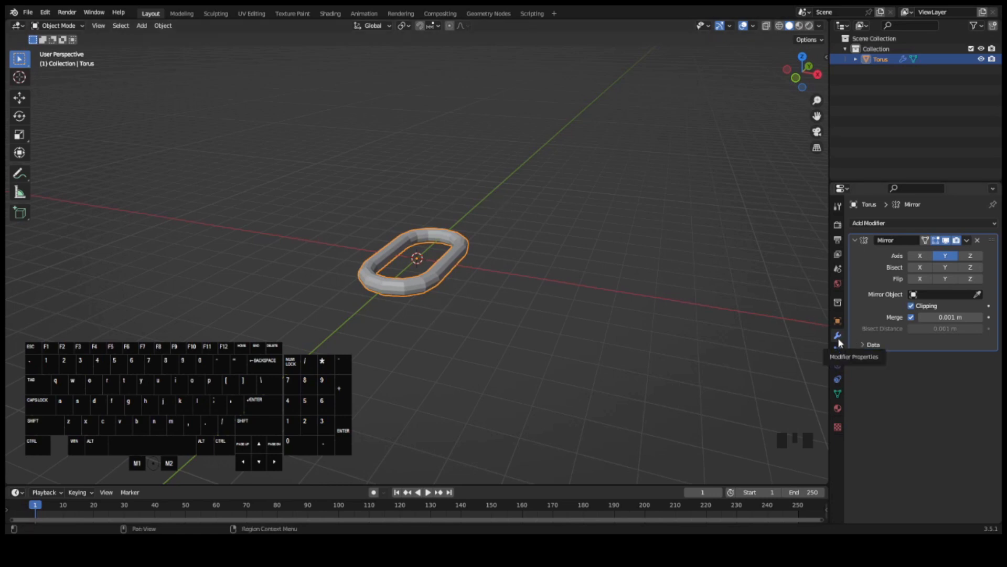
- Add an Array modifier to the chain link and set its relative offset X factor to 0
{"action": "left_click", "coordinate": [899, 226]}
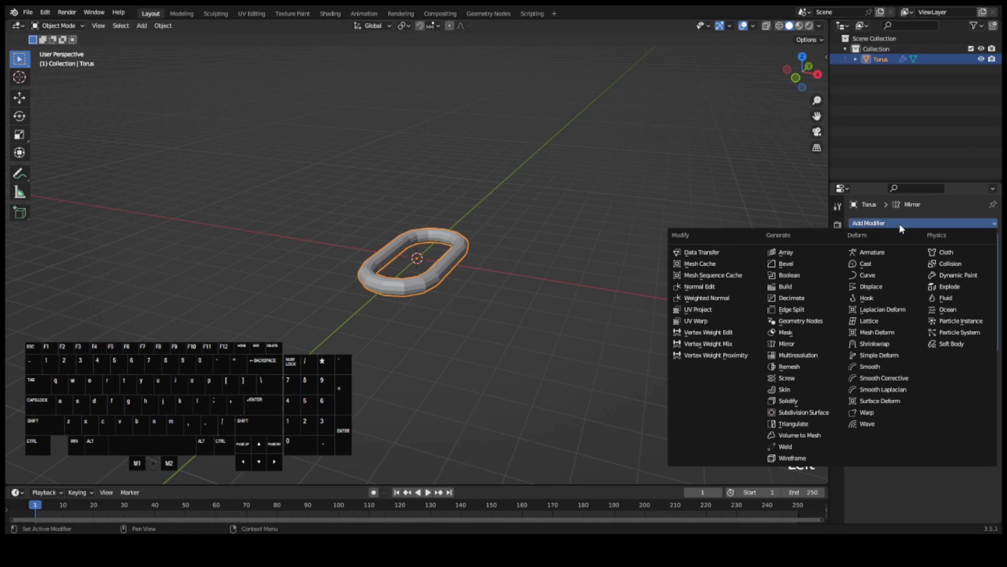
{"action": "key", "text": "a"}
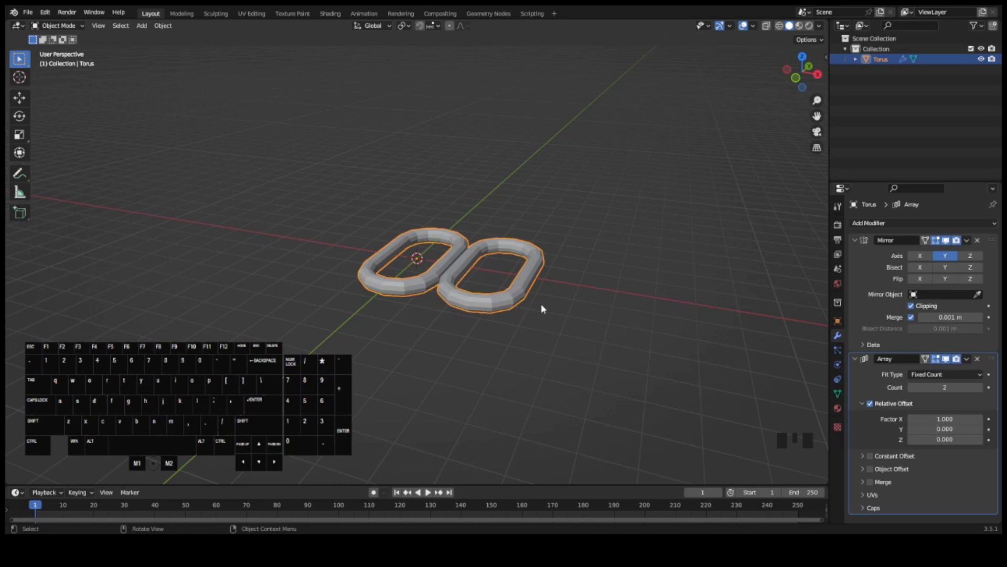
{"action": "left_click", "coordinate": [933, 419]}
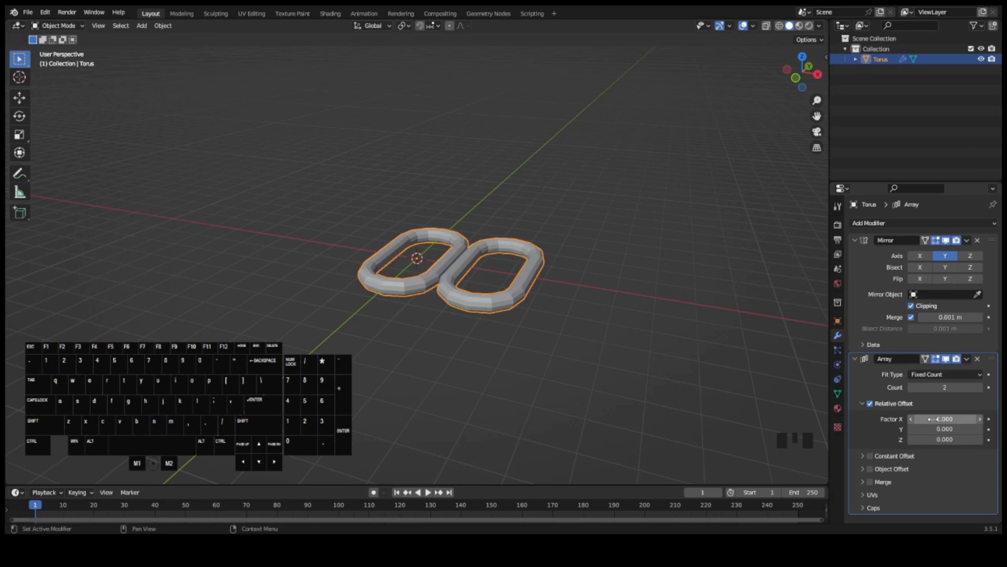
{"action": "left_click", "coordinate": [932, 418]}
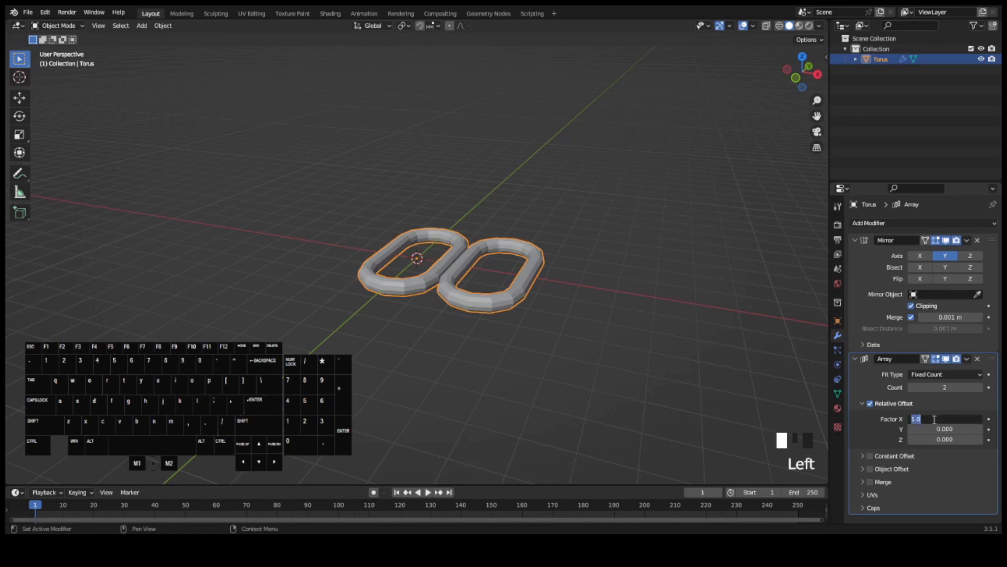
{"action": "type", "text": "0"}
{"action": "key", "text": "Return"}
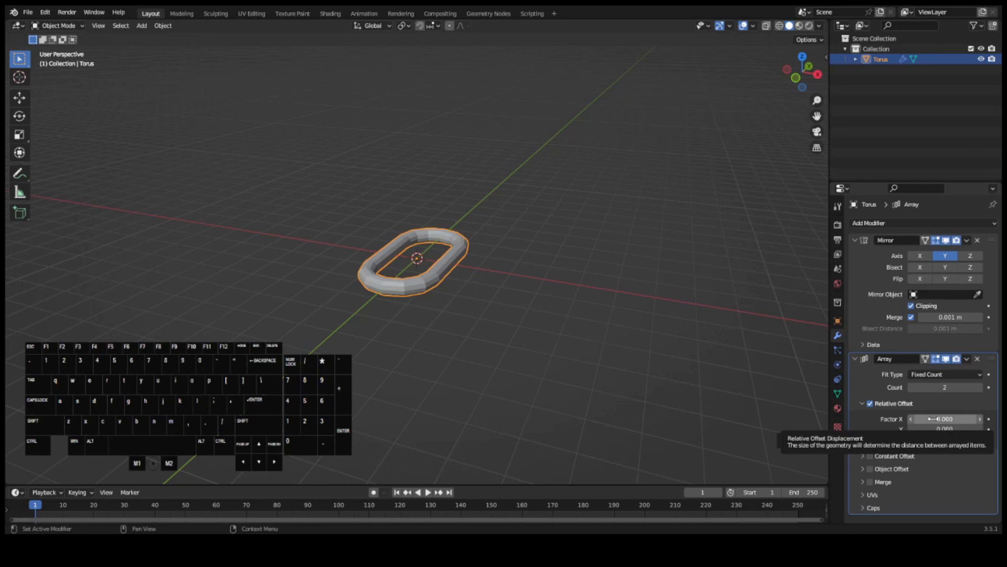
- Set the array's relative offset Y factor to 0.5 and enable Object Offset
{"action": "left_click", "coordinate": [939, 428]}
{"action": "type", "text": "0.5"}
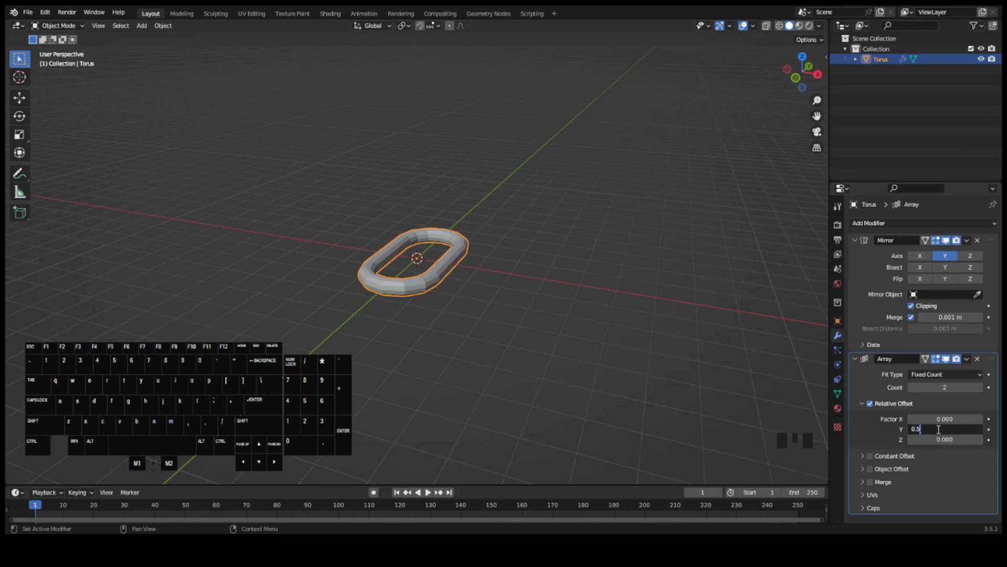
{"action": "key", "text": "Return"}
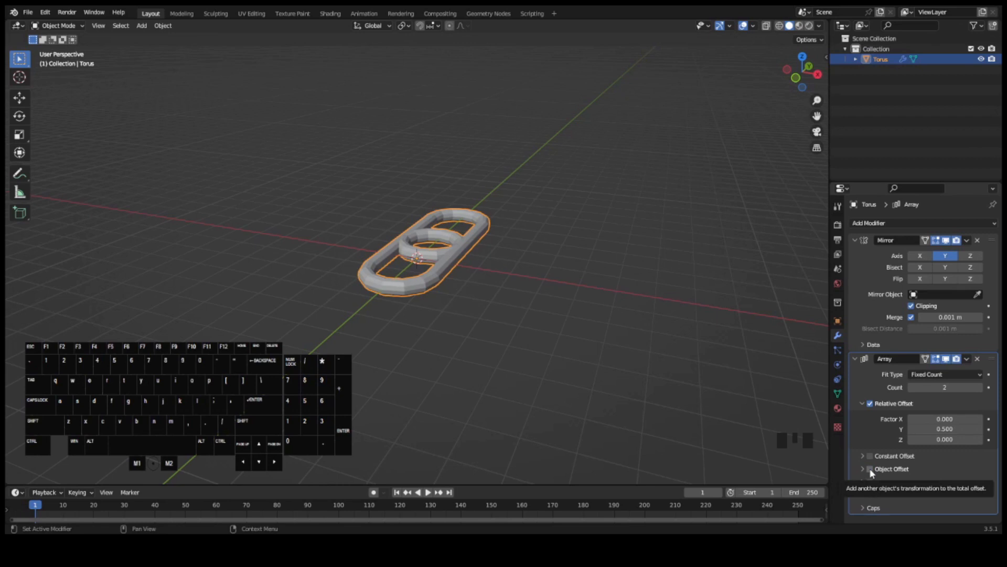
{"action": "left_click", "coordinate": [870, 469]}
- Expand the array's Object Offset settings and add a cube-shaped empty at the world origin
{"action": "left_click", "coordinate": [861, 468]}
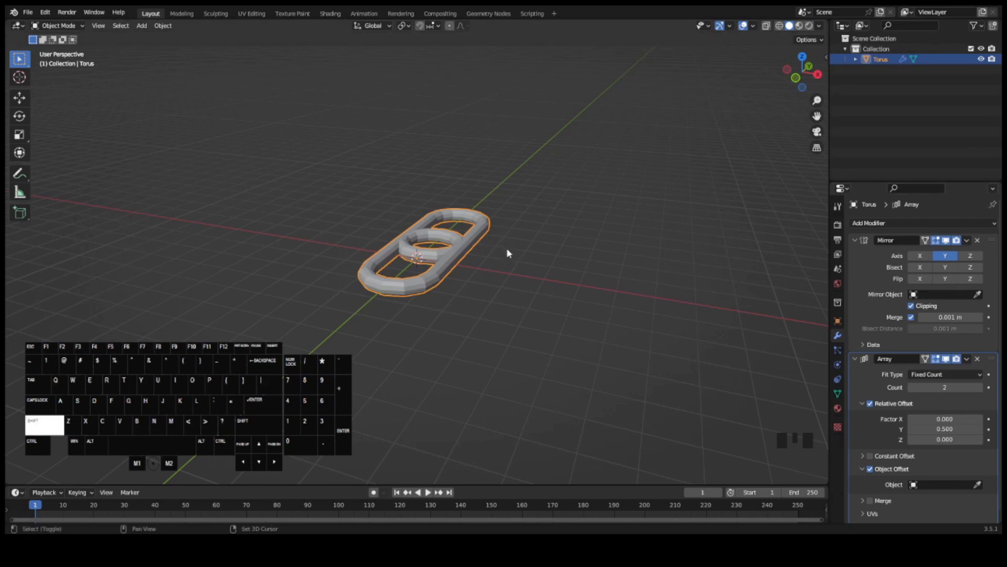
{"action": "key", "text": "shift+a"}
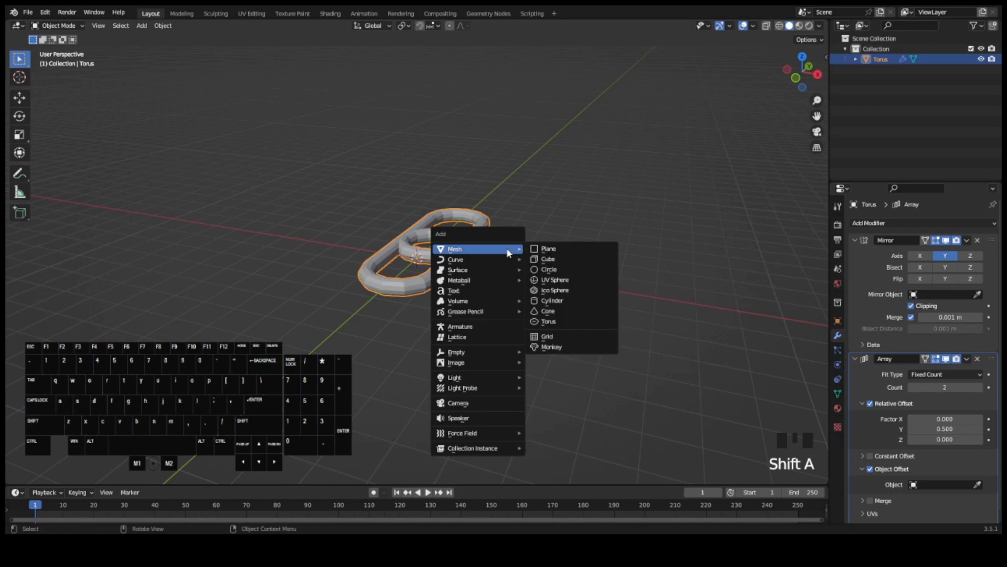
{"action": "key", "text": "e"}
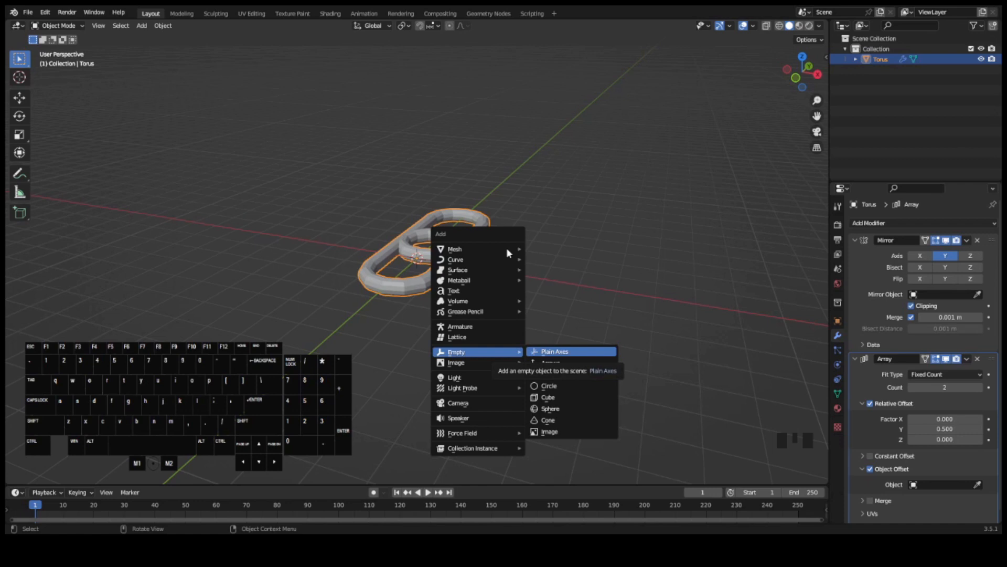
{"action": "key", "text": "u"}
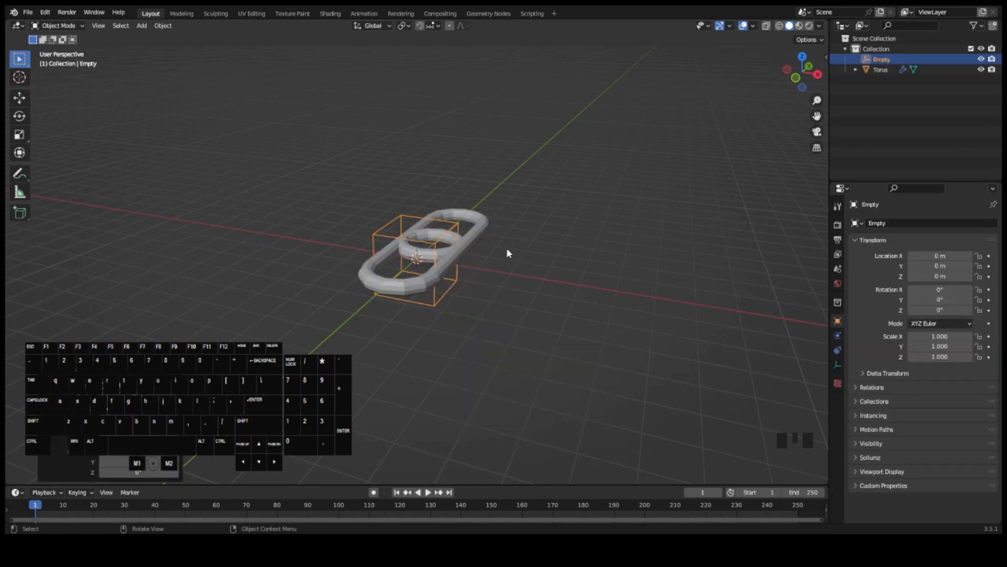
- Reselect the chain link and assign the cube empty as its array's offset object
{"action": "left_click", "coordinate": [476, 231]}
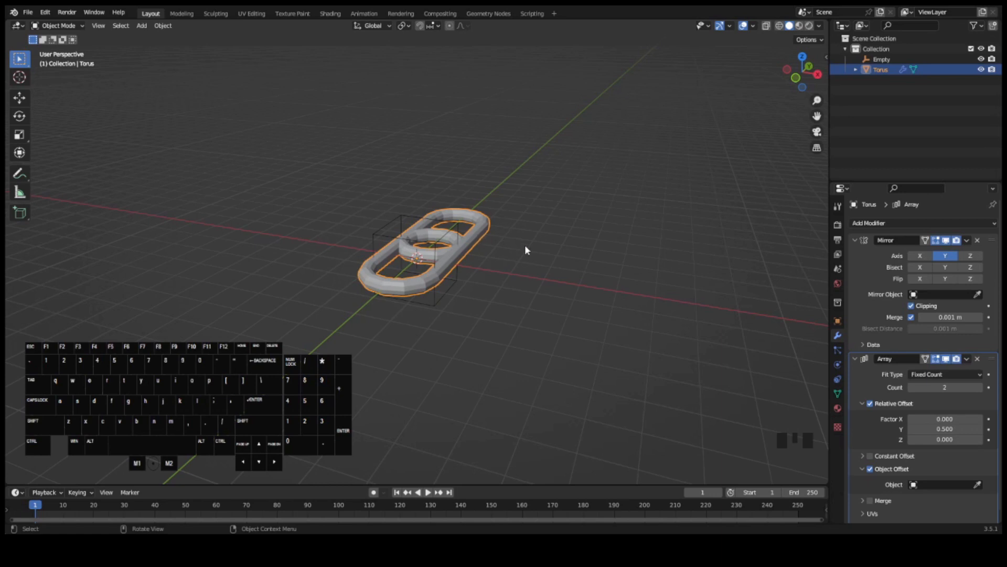
{"action": "left_click", "coordinate": [977, 484]}
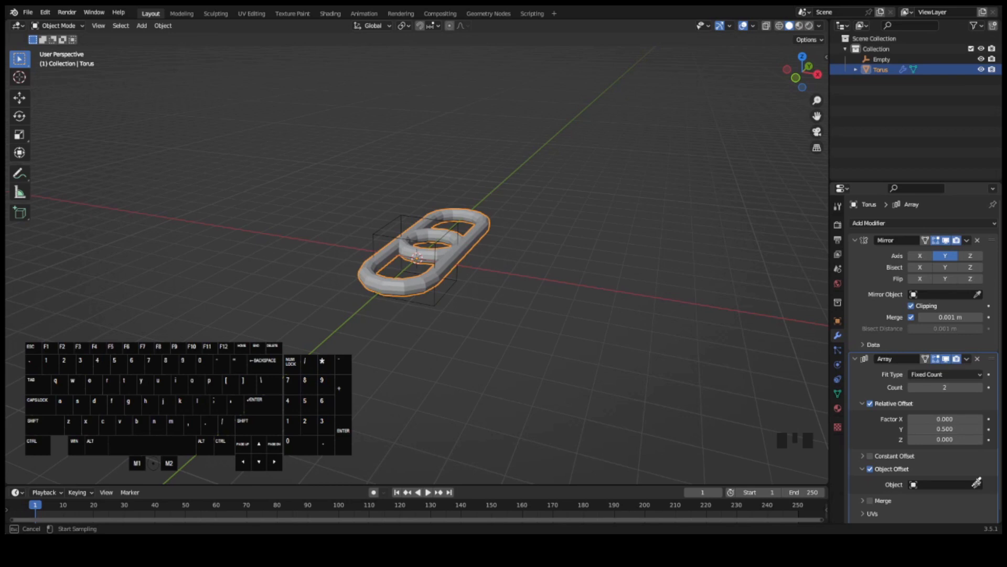
{"action": "left_click", "coordinate": [446, 286]}
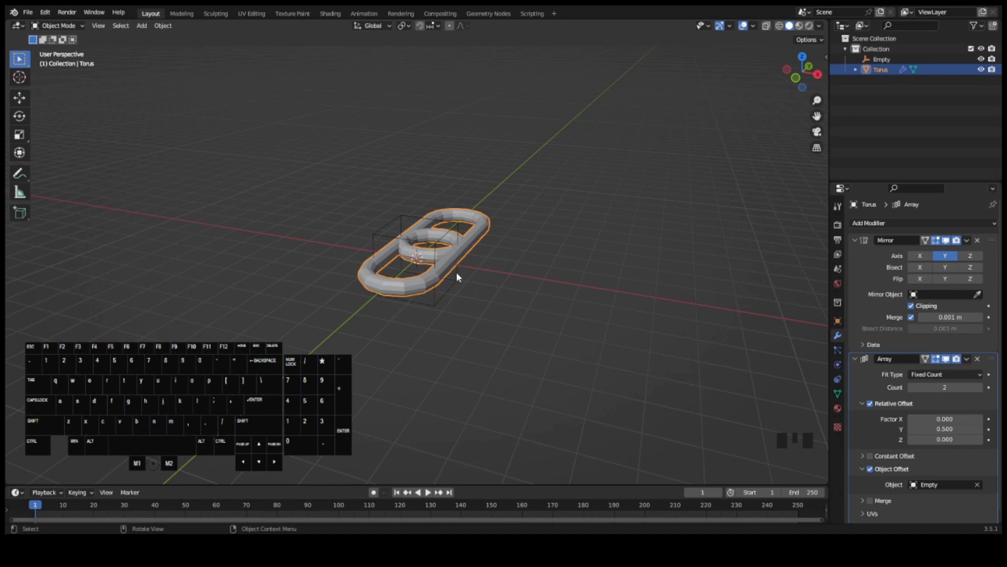
- Rotate the cube empty 90° around the global Y axis
{"action": "left_click", "coordinate": [457, 272]}
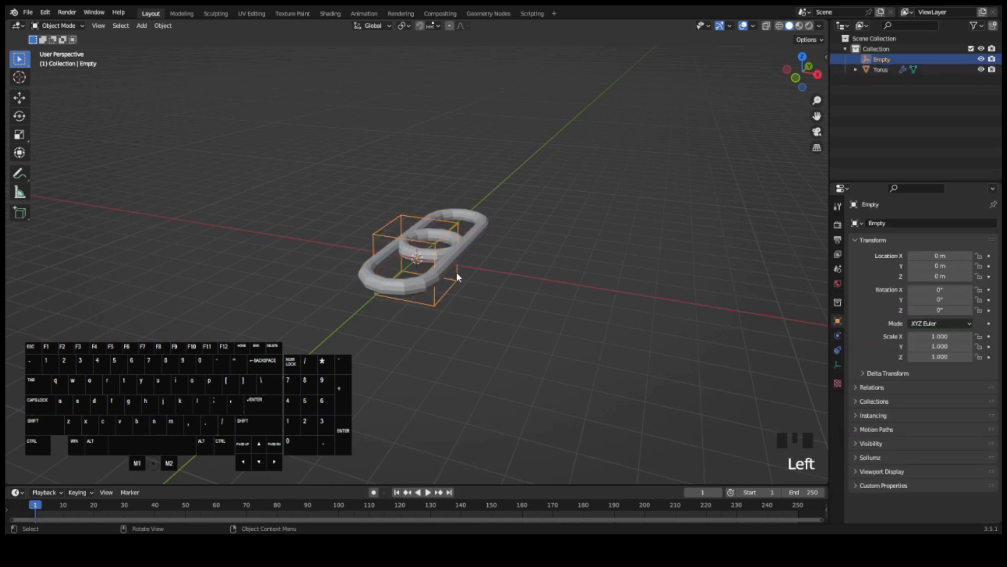
{"action": "key", "text": "r"}
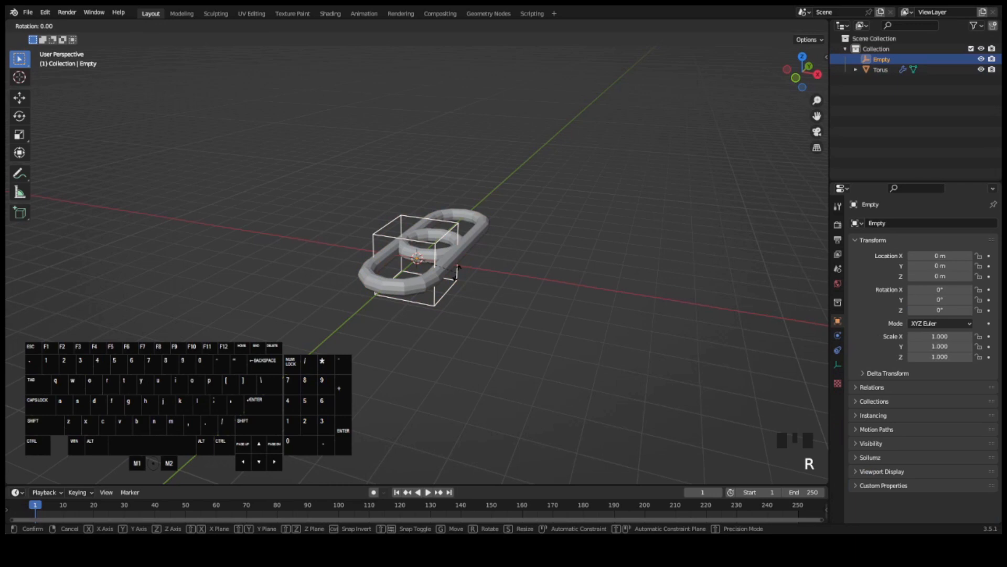
{"action": "key", "text": "y"}
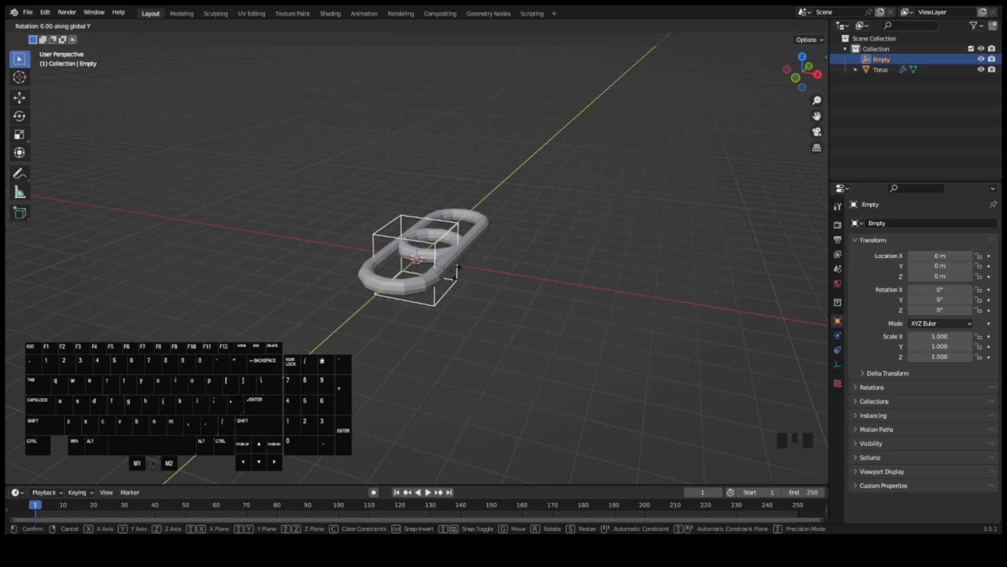
{"action": "type", "text": "90"}
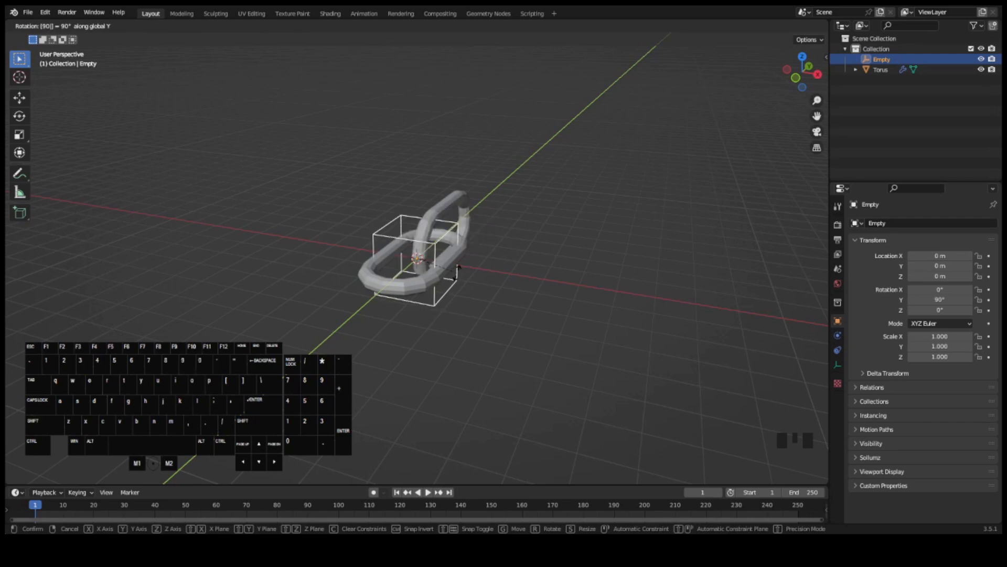
{"action": "key", "text": "Return"}
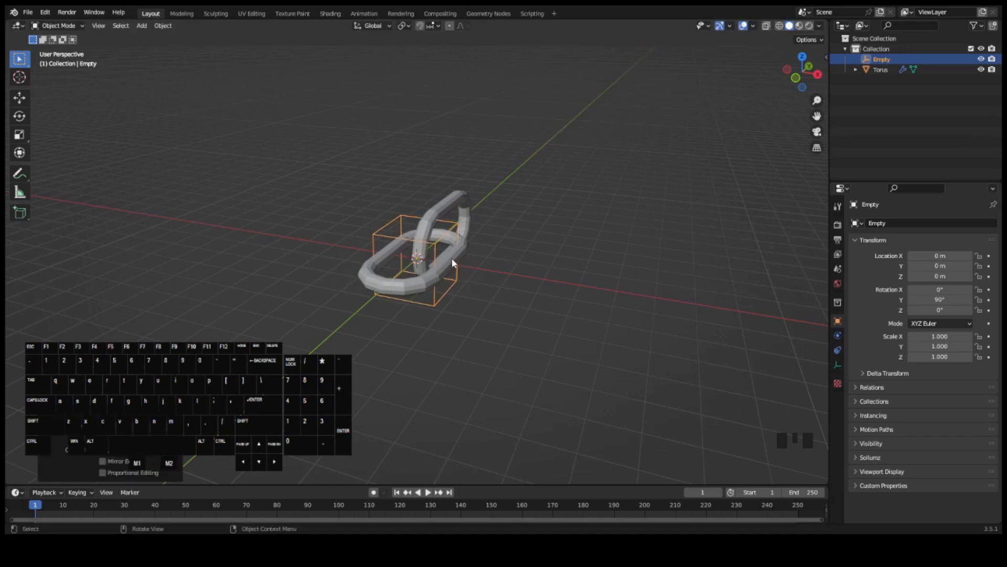
- Select the chain link and set its array's relative offset Y factor to 0.8
{"action": "middle_click_drag", "start_coordinate": [745, 79], "coordinate": [581, 194]}
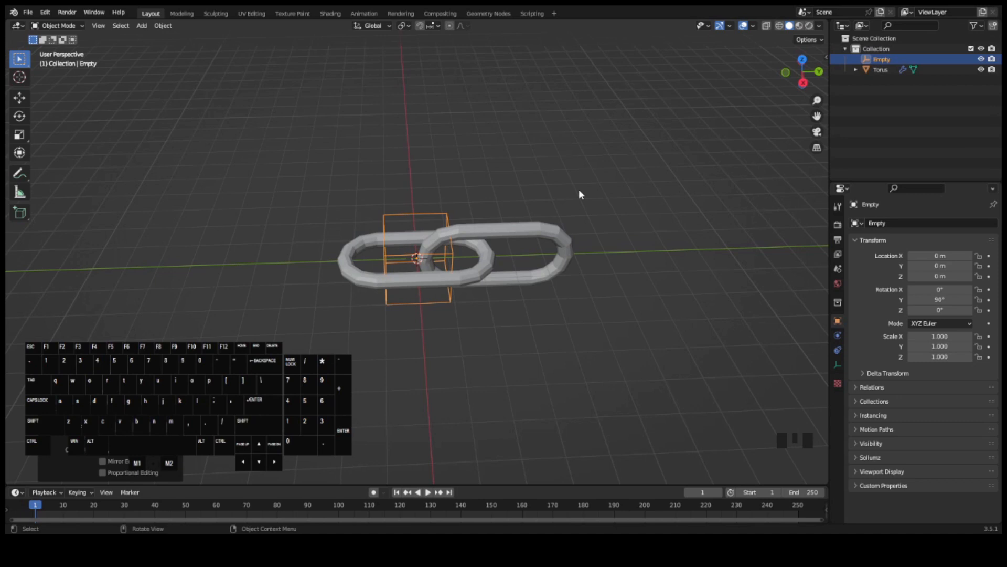
{"action": "left_click", "coordinate": [489, 239]}
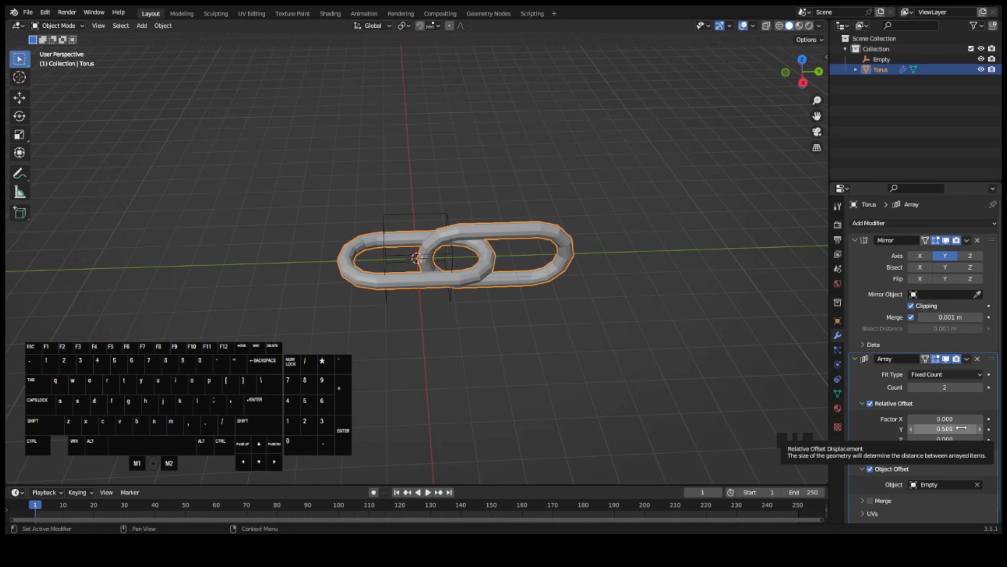
{"action": "mouse_move", "coordinate": [964, 428]}
{"action": "left_mouse_down"}
{"action": "mouse_move", "coordinate": [997, 428]}
{"action": "mouse_move", "coordinate": [981, 428]}
{"action": "left_mouse_up"}
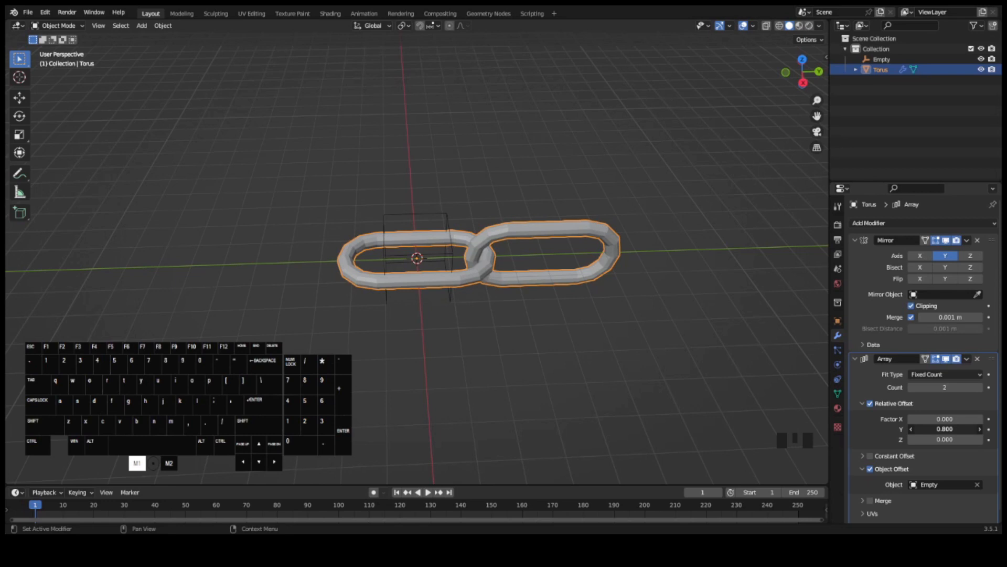
{"action": "left_click_drag", "start_coordinate": [945, 429], "coordinate": [946, 429], "text": "shift"}
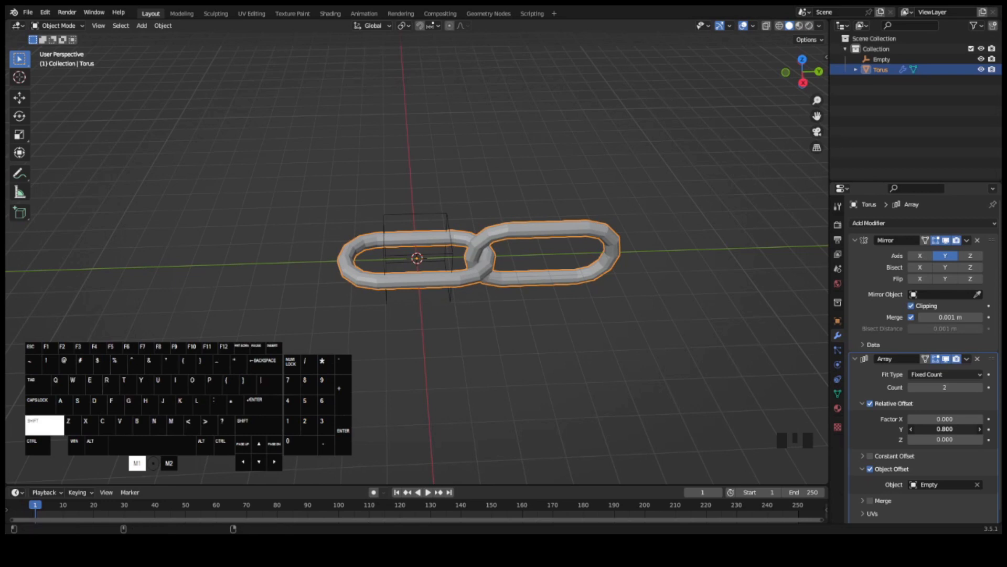
{"action": "left_click_drag", "start_coordinate": [946, 429], "coordinate": [946, 429], "text": "shift"}
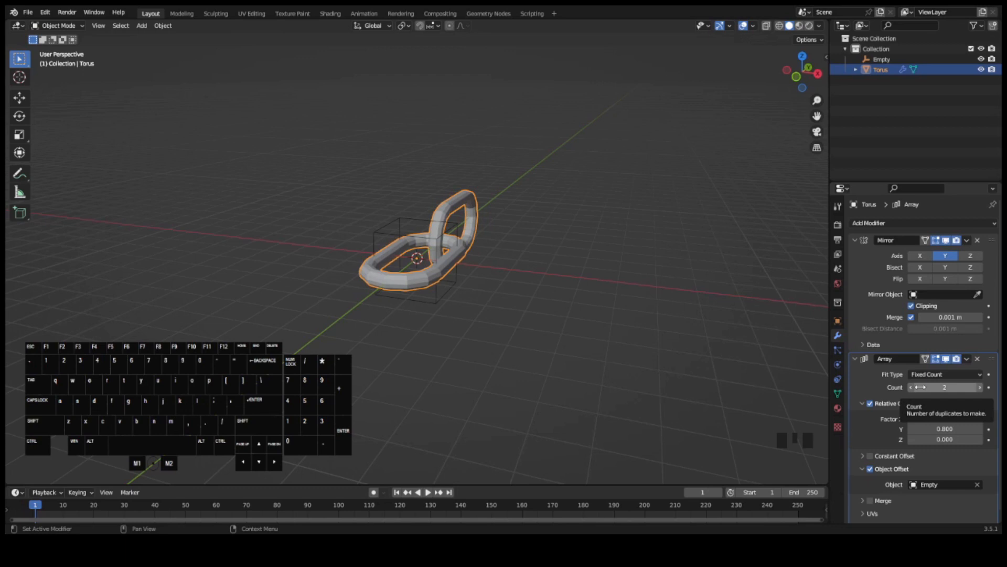
- Set the Array modifier's count to 60 to extend the chain
{"action": "mouse_move", "coordinate": [920, 387]}
{"action": "left_mouse_down"}
{"action": "mouse_move", "coordinate": [1003, 387]}
{"action": "mouse_move", "coordinate": [920, 387]}
{"action": "left_mouse_up"}
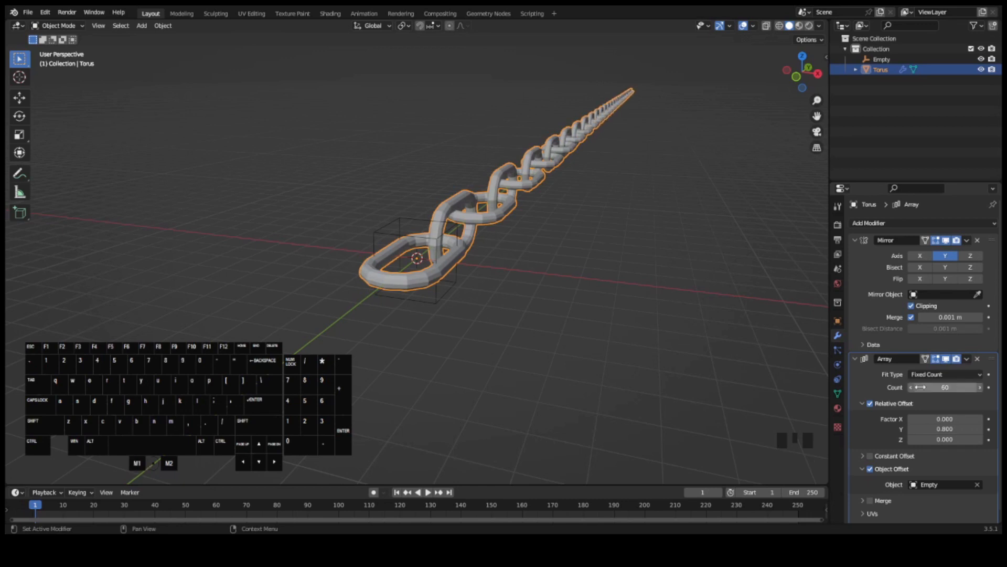
{"action": "middle_click_drag", "start_coordinate": [773, 91], "coordinate": [749, 149]}
{"action": "scroll", "coordinate": [700, 119], "scroll_direction": "down", "scroll_amount": 9}
{"action": "scroll", "coordinate": [571, 212], "scroll_direction": "up", "scroll_amount": 8}
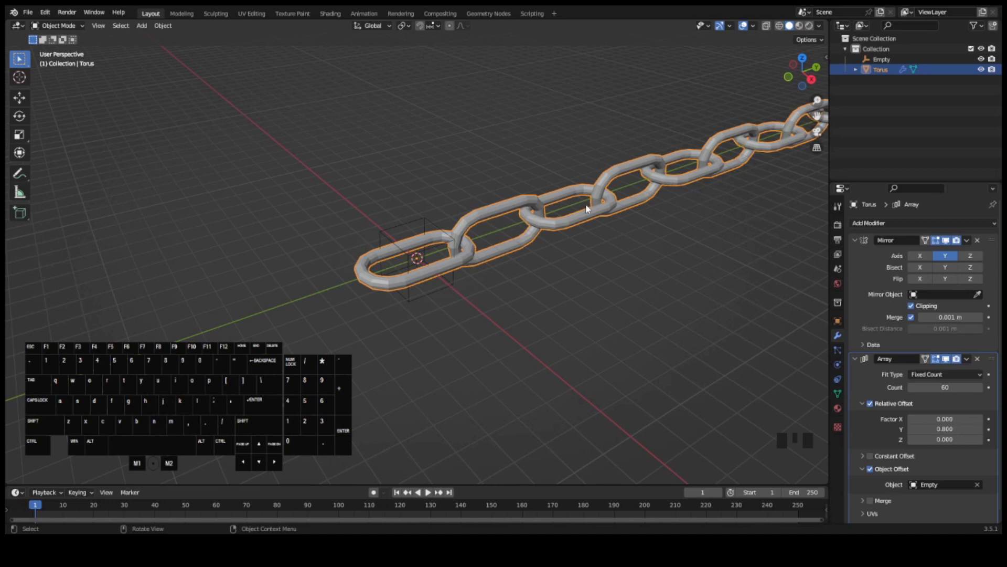
- Apply smooth shading to the whole chain
{"action": "right_click", "coordinate": [487, 214]}
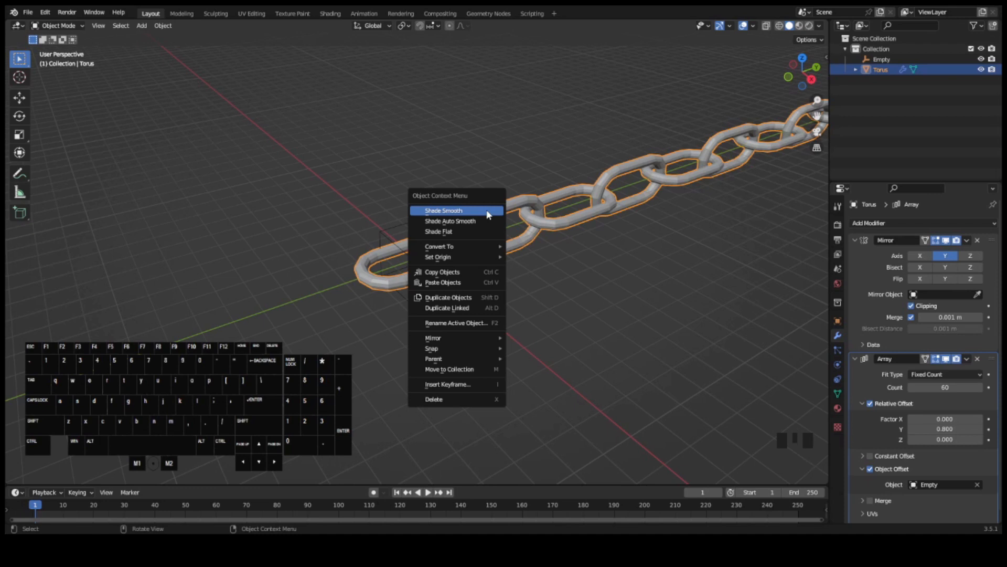
{"action": "left_click", "coordinate": [487, 211]}
{"action": "scroll", "coordinate": [551, 209], "scroll_direction": "up", "scroll_amount": 3}
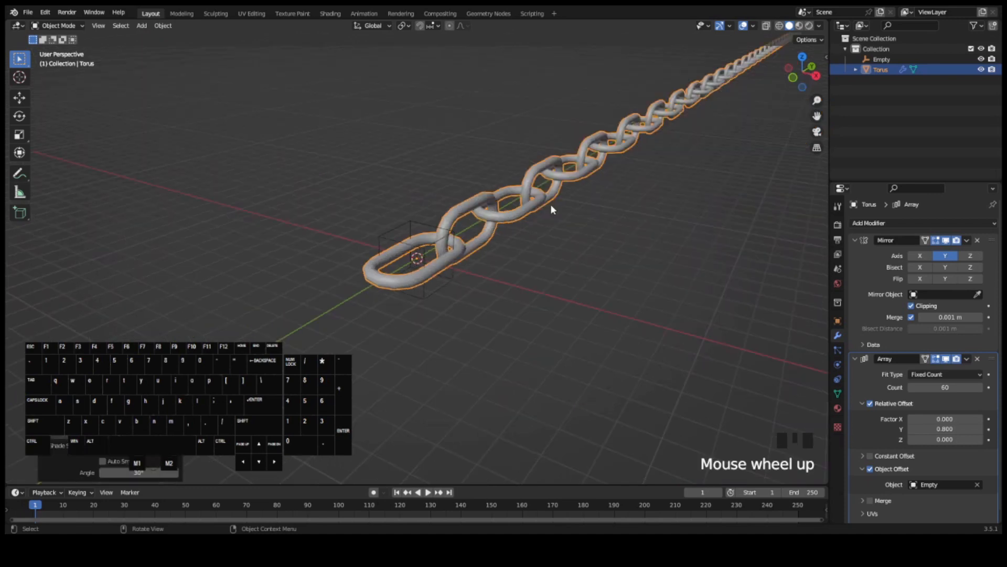